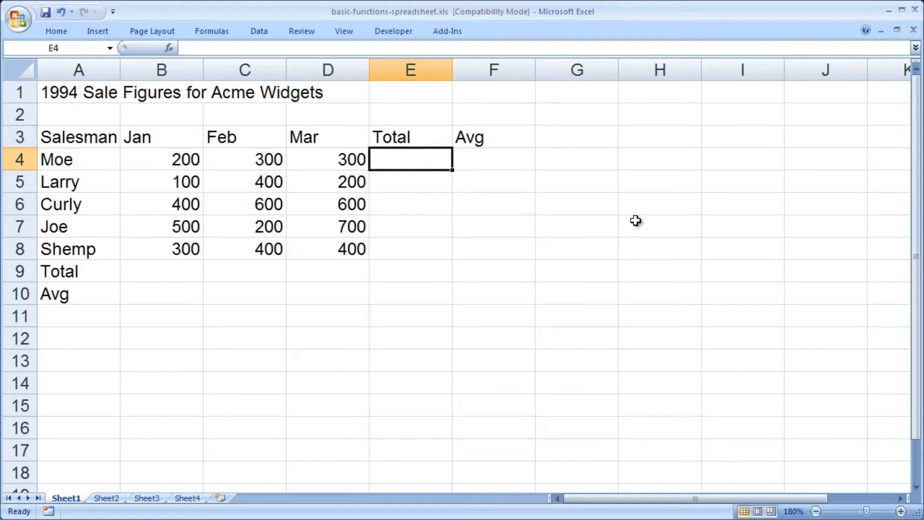
Enter a SUM formula in cell E4 that totals the January to March sales in B4:D4
{"action": "type", "text": "="}
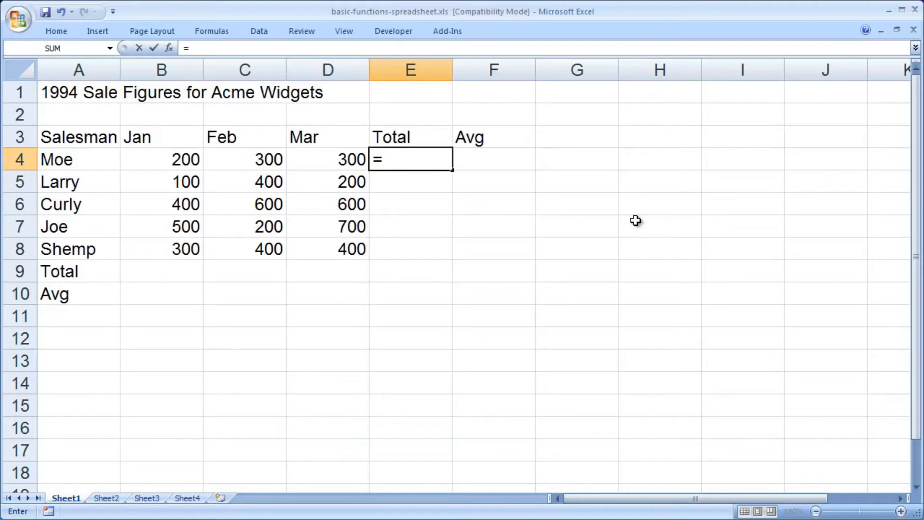
{"action": "type", "text": "sum"}
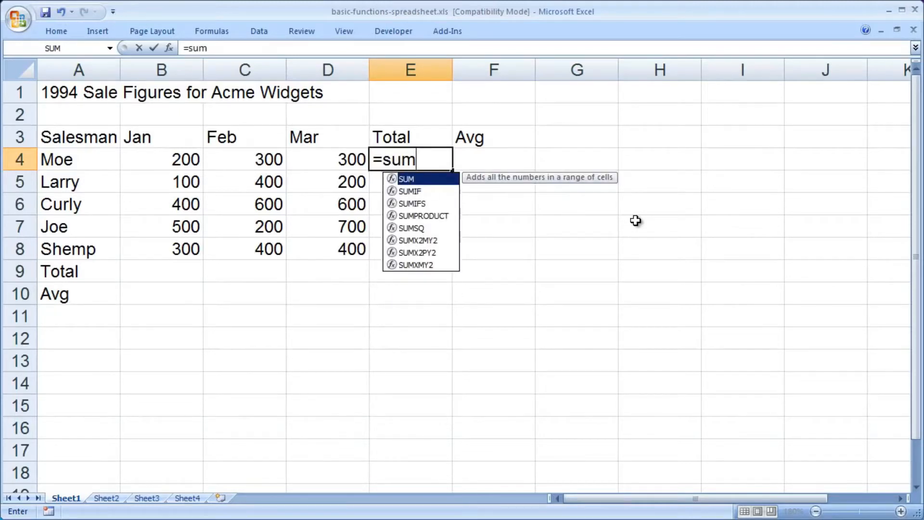
{"action": "type", "text": "("}
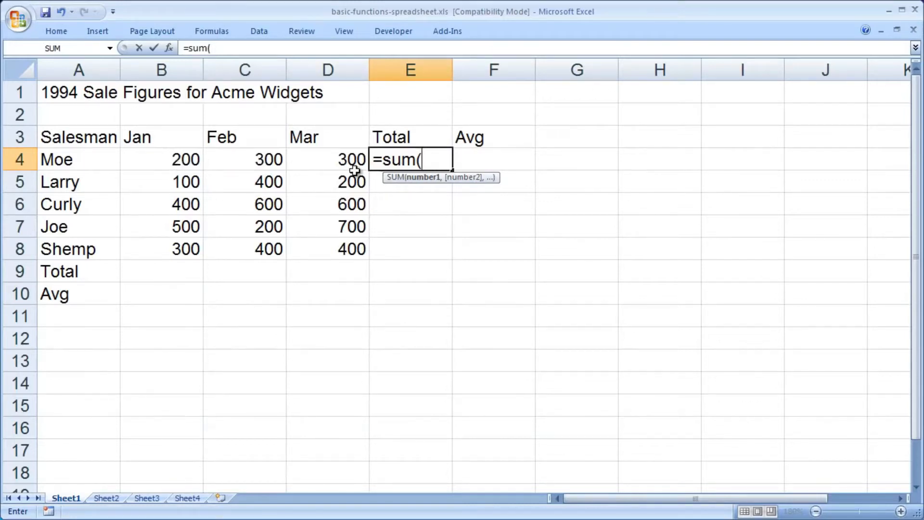
{"action": "type", "text": "b4:d4"}
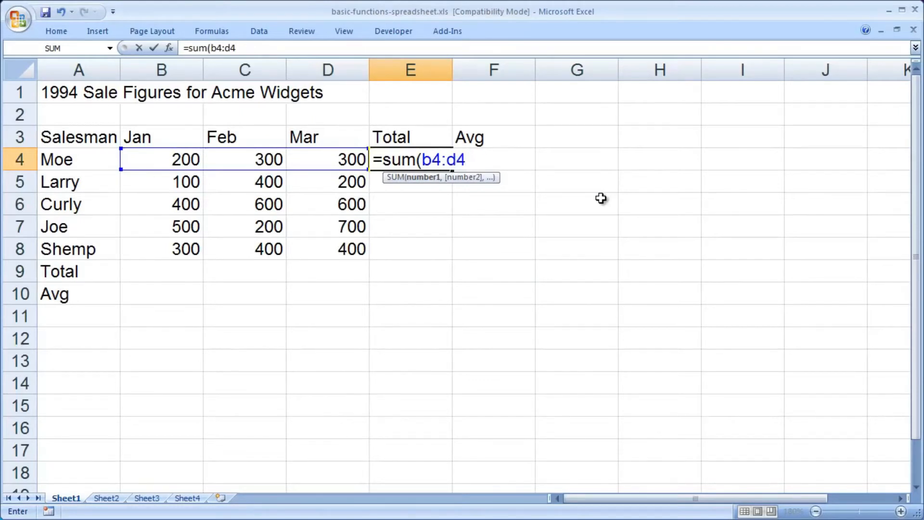
{"action": "type", "text": ")"}
{"action": "key", "text": "Return"}
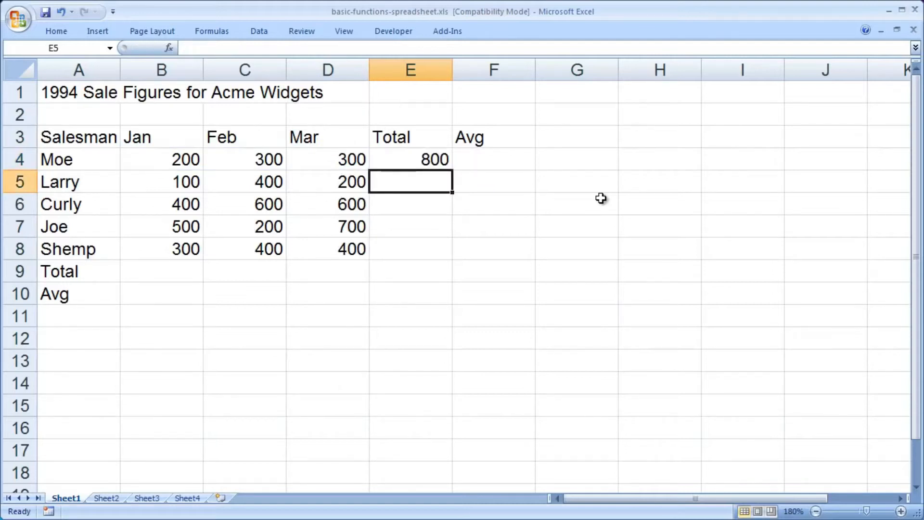
Begin an AVERAGE formula in cell F4, up to its opening parenthesis
{"action": "left_click", "coordinate": [490, 160]}
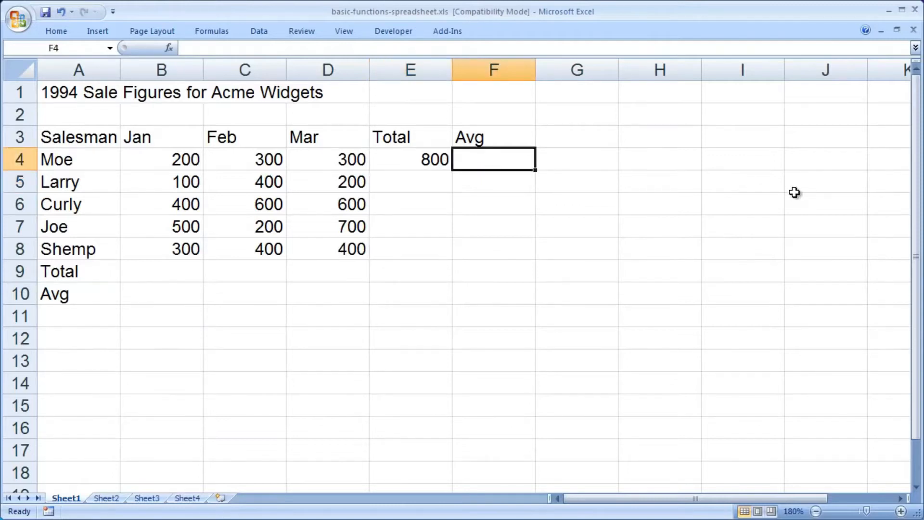
{"action": "type", "text": "="}
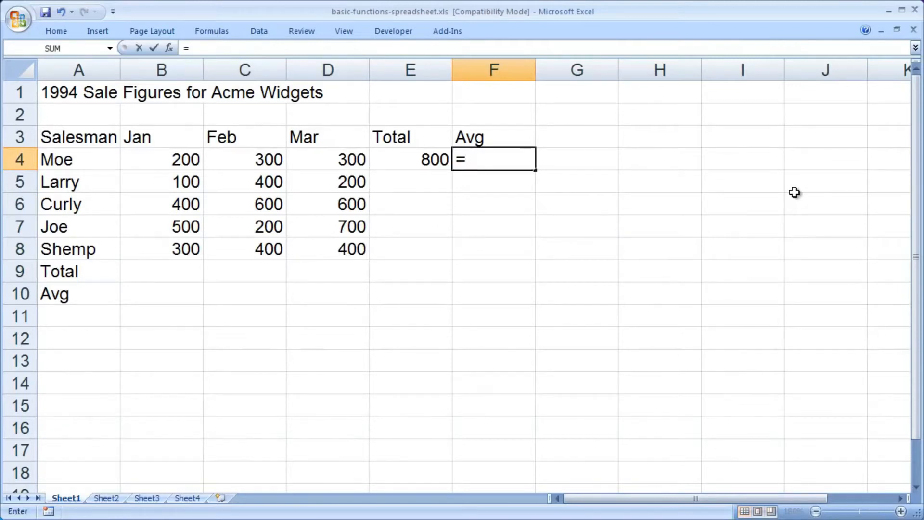
{"action": "type", "text": "average"}
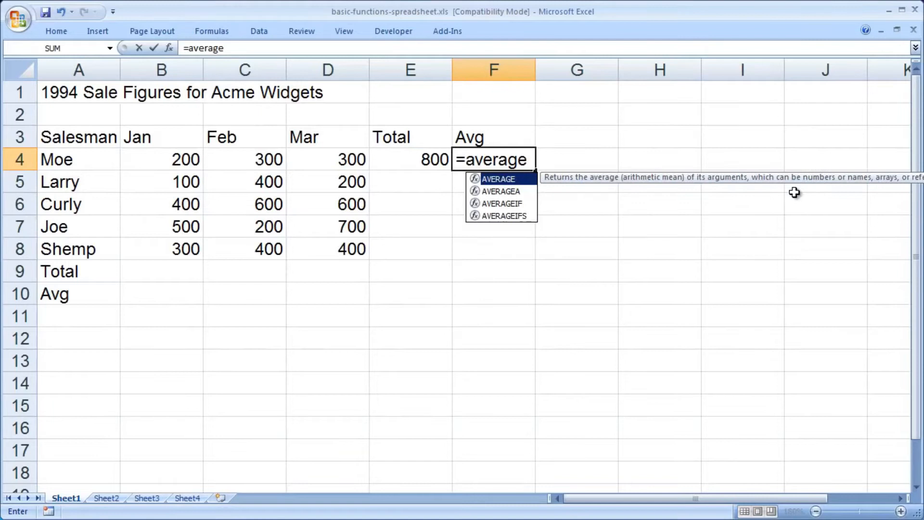
{"action": "type", "text": "("}
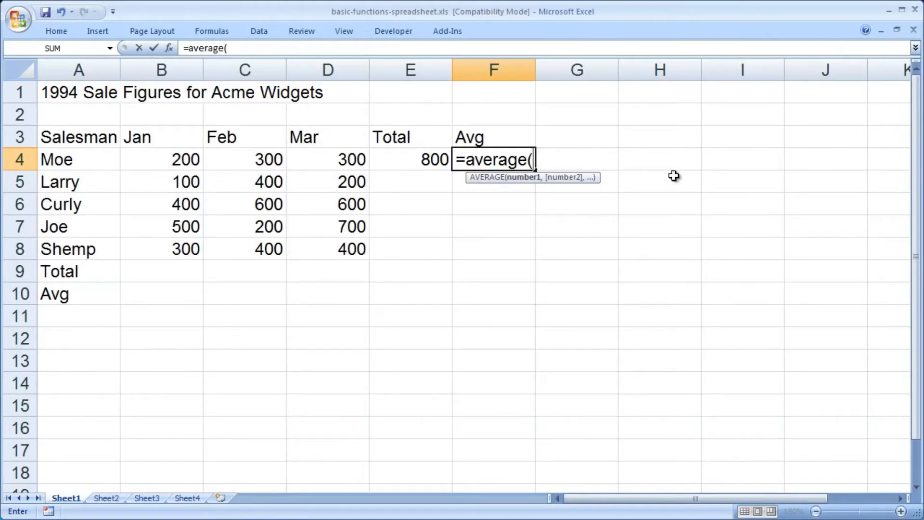
{"action": "type", "text": "b4:d4"}
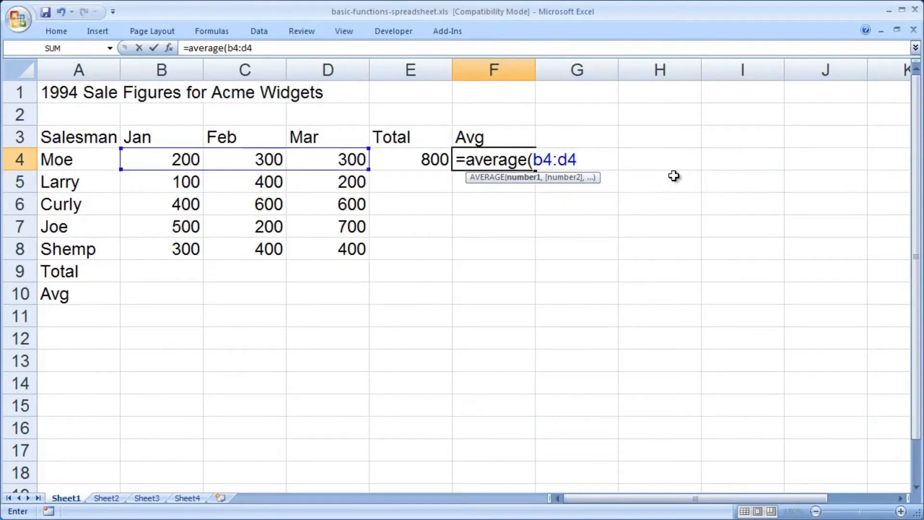
{"action": "key", "text": "BackSpace"}
{"action": "key", "text": "BackSpace"}
{"action": "key", "text": "BackSpace"}
{"action": "key", "text": "BackSpace"}
{"action": "key", "text": "BackSpace"}
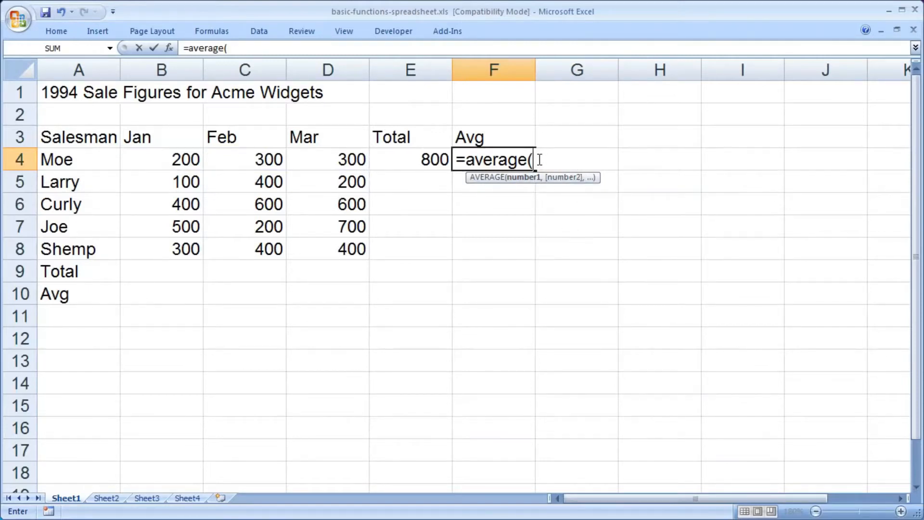
Complete the AVERAGE formula in F4 with the range B4:D4
{"action": "left_click_drag", "start_coordinate": [169, 158], "coordinate": [336, 157]}
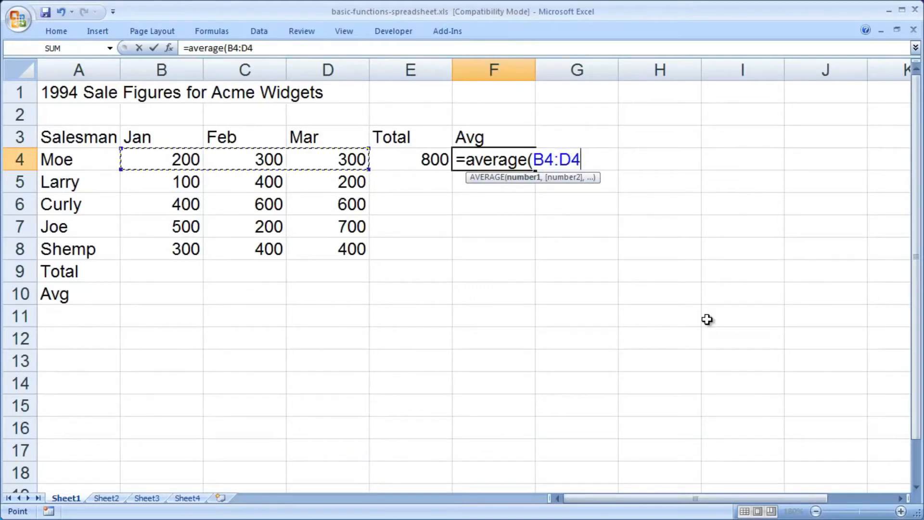
{"action": "type", "text": ")"}
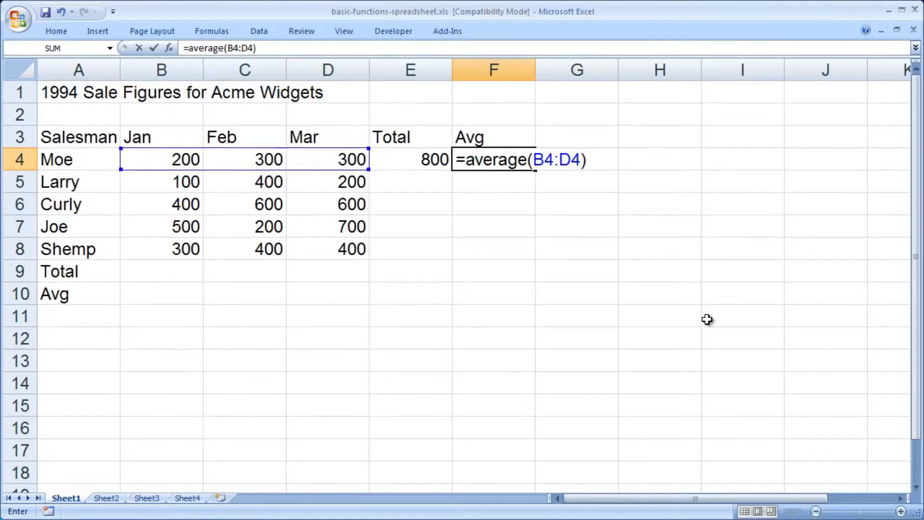
{"action": "key", "text": "Return"}
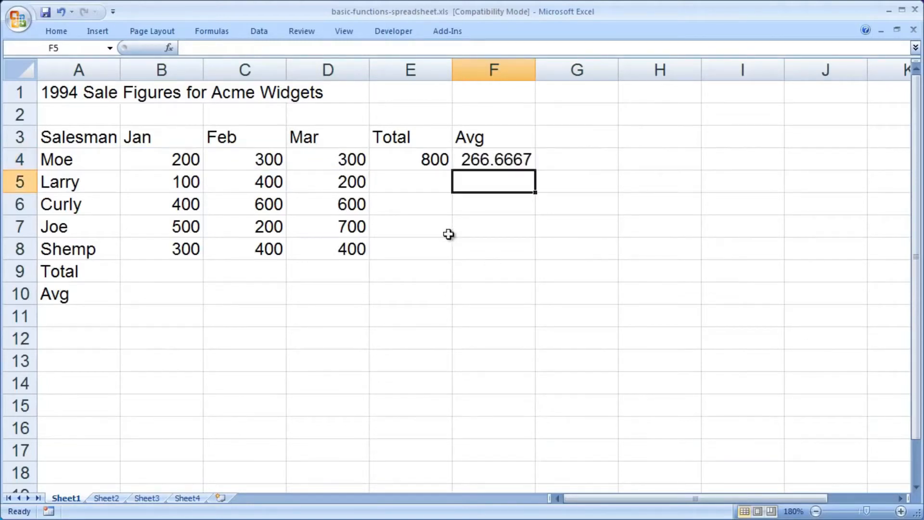
{"action": "left_click_drag", "start_coordinate": [582, 279], "coordinate": [581, 294]}
{"action": "left_click", "coordinate": [557, 369]}
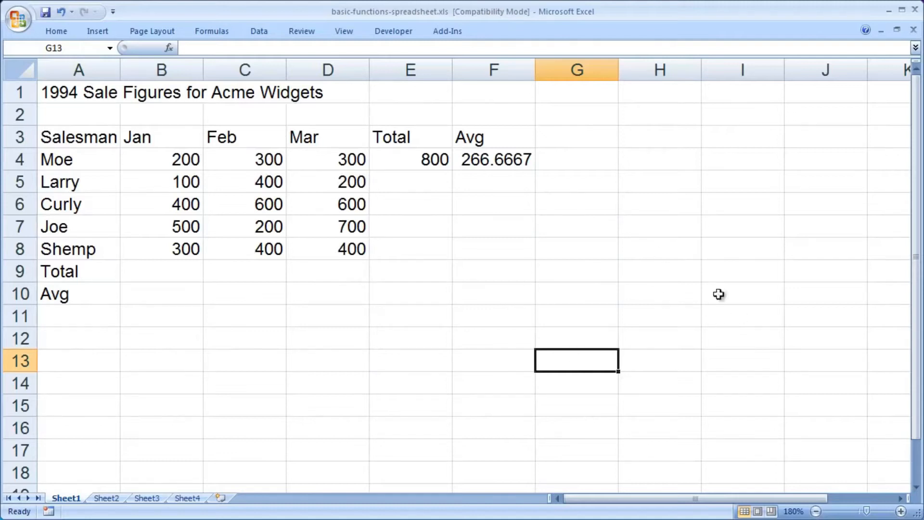
{"action": "left_click", "coordinate": [562, 272]}
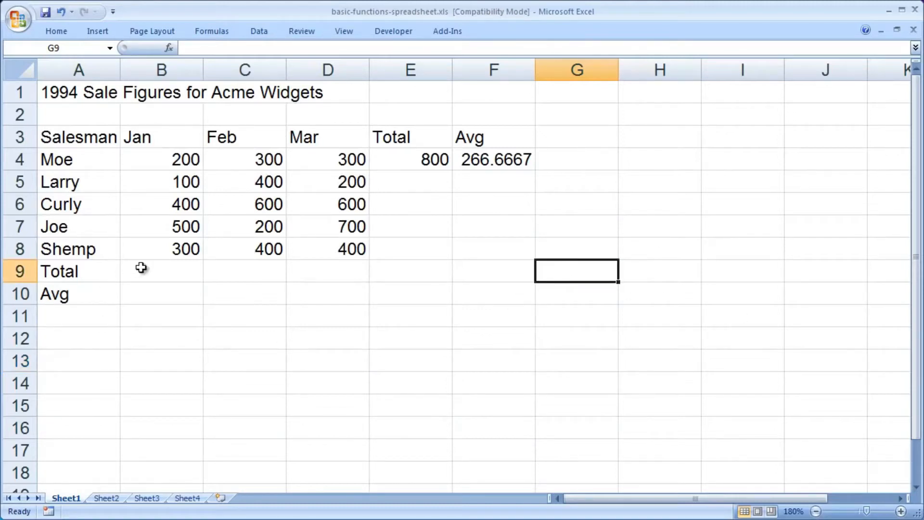
Total the January sales in cell B9 with AutoSum over the range B4:B8
{"action": "left_click", "coordinate": [171, 271]}
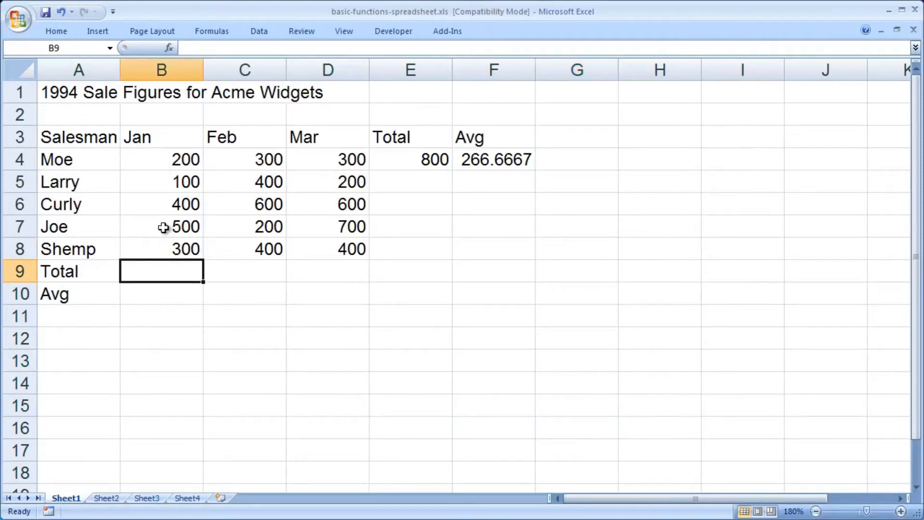
{"action": "left_click", "coordinate": [50, 31]}
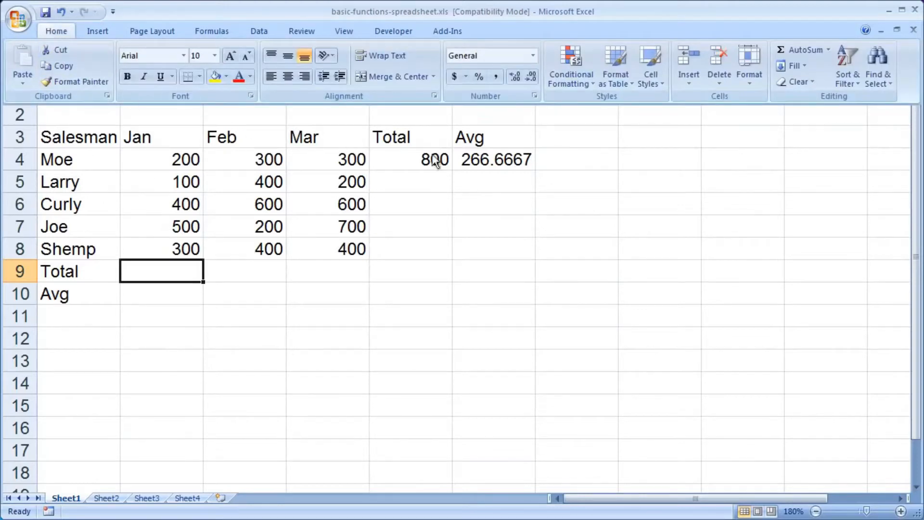
{"action": "left_click", "coordinate": [799, 50]}
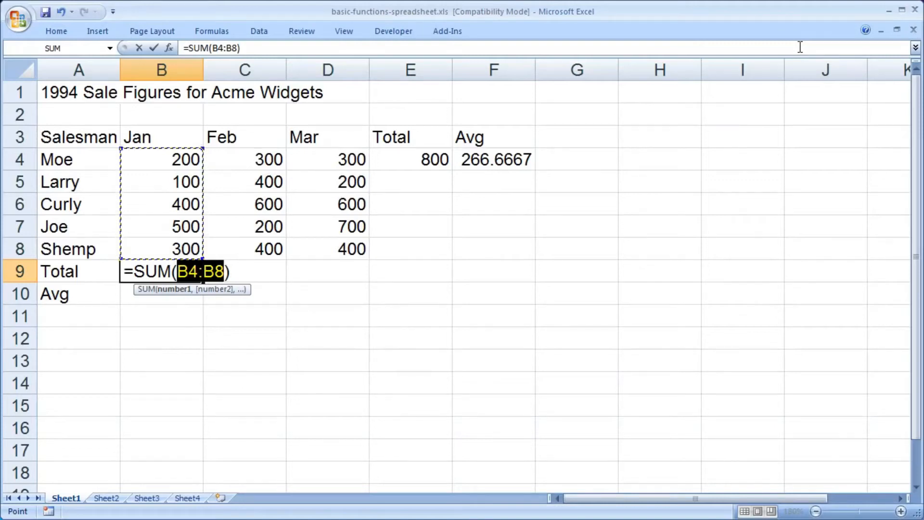
{"action": "key", "text": "Return"}
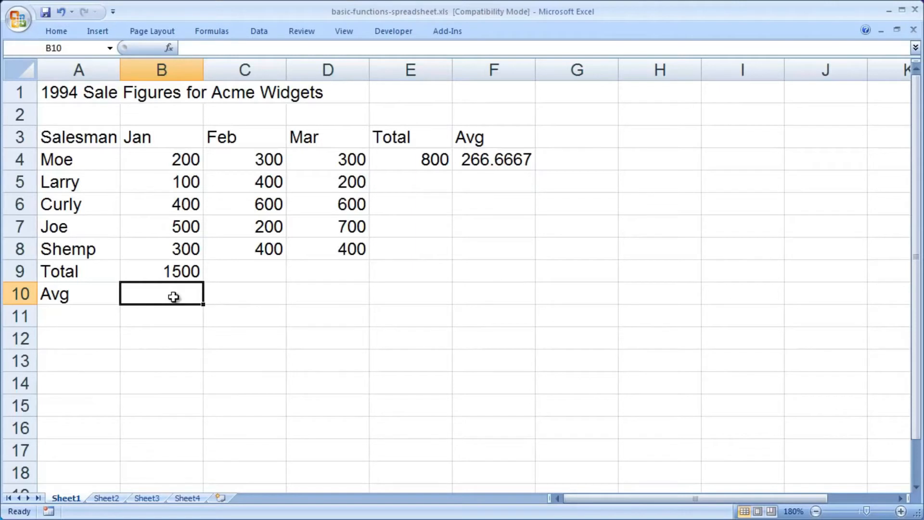
Insert the Average function in cell B10 for the January sales, limiting its range to B4:B8
{"action": "left_click", "coordinate": [50, 32]}
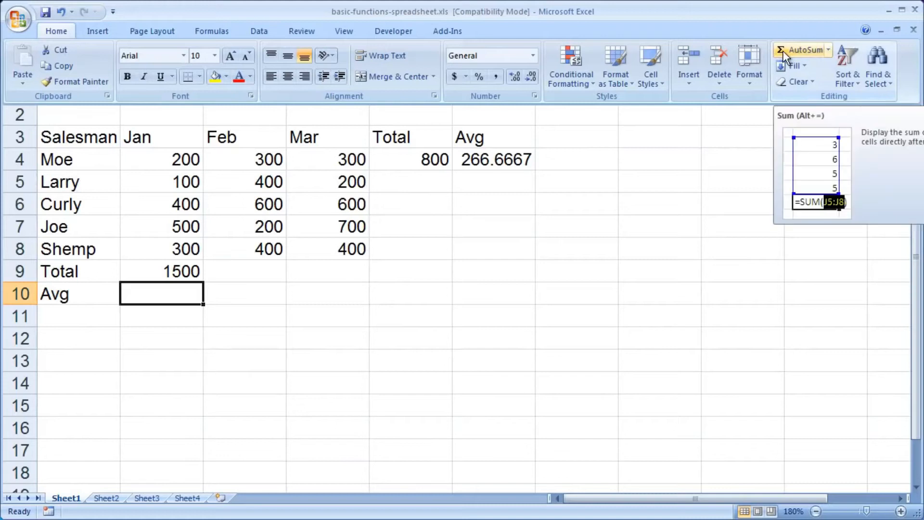
{"action": "left_click", "coordinate": [830, 50]}
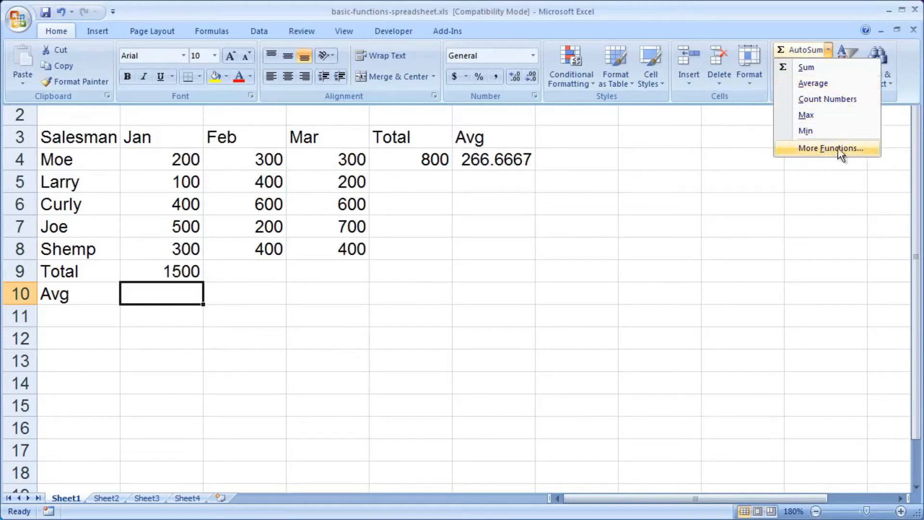
{"action": "left_click", "coordinate": [823, 85]}
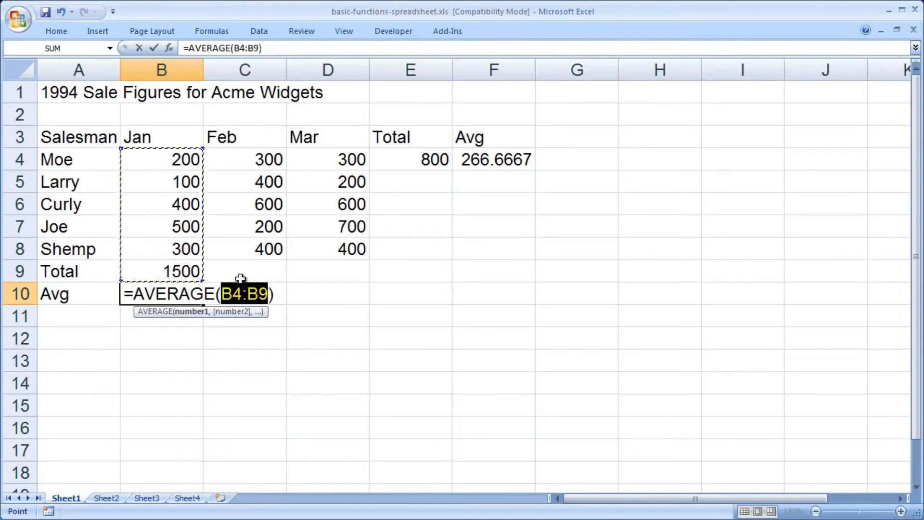
{"action": "left_click_drag", "start_coordinate": [137, 155], "coordinate": [165, 250]}
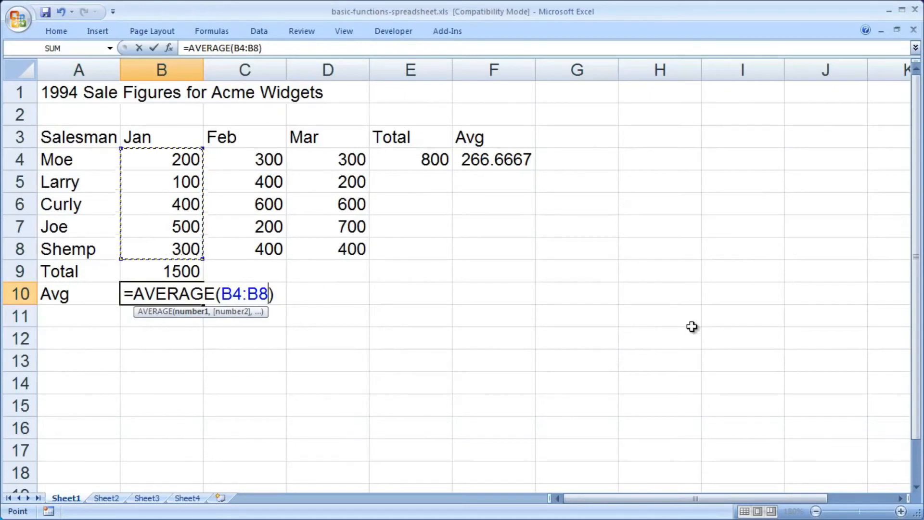
{"action": "key", "text": "Return"}
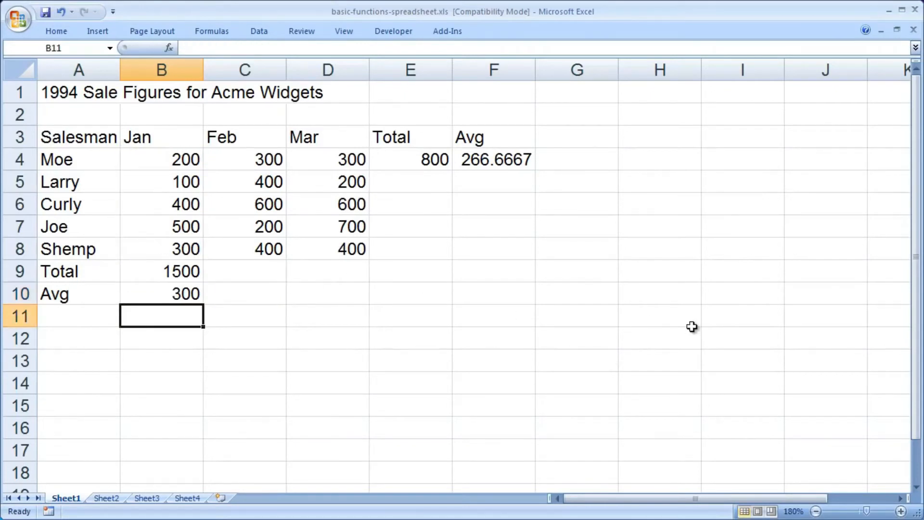
Fill the SUM formula from E4 down through E8 to total the remaining salesmen's rows
{"action": "left_click", "coordinate": [73, 94]}
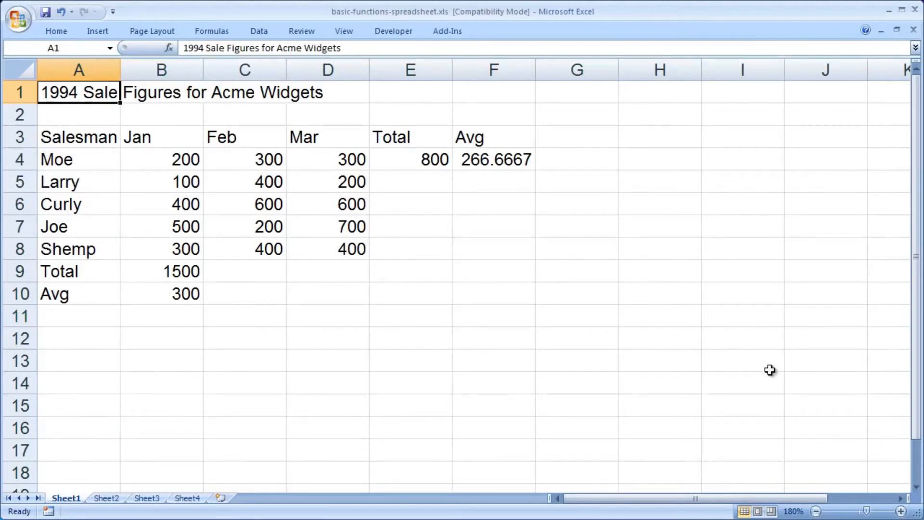
{"action": "left_click", "coordinate": [418, 162]}
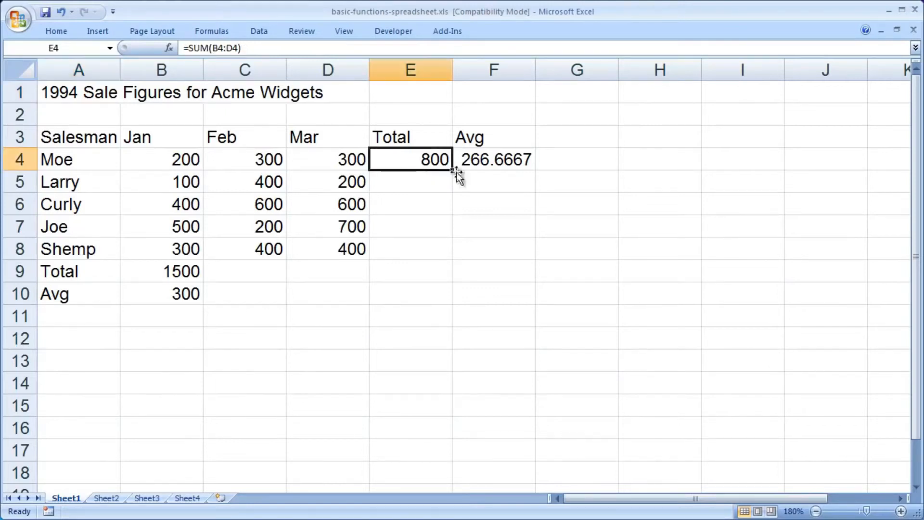
{"action": "double_click", "coordinate": [428, 155]}
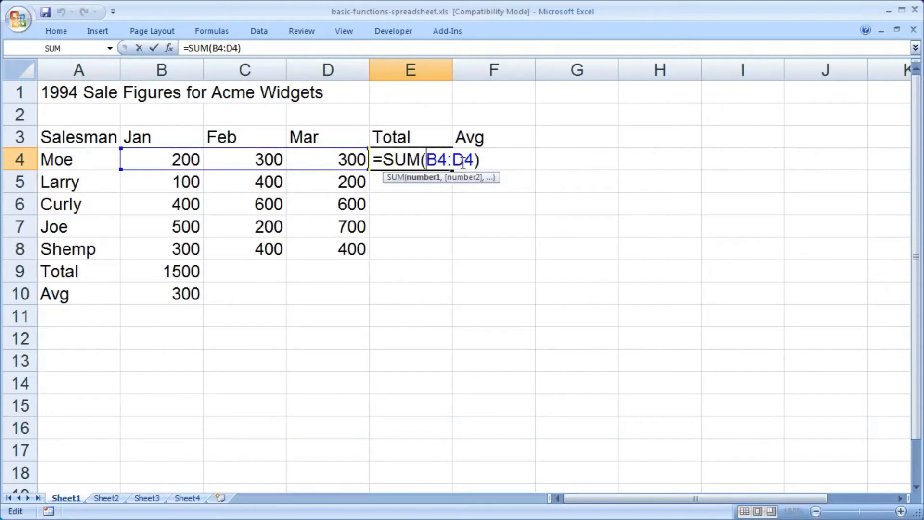
{"action": "key", "text": "Return"}
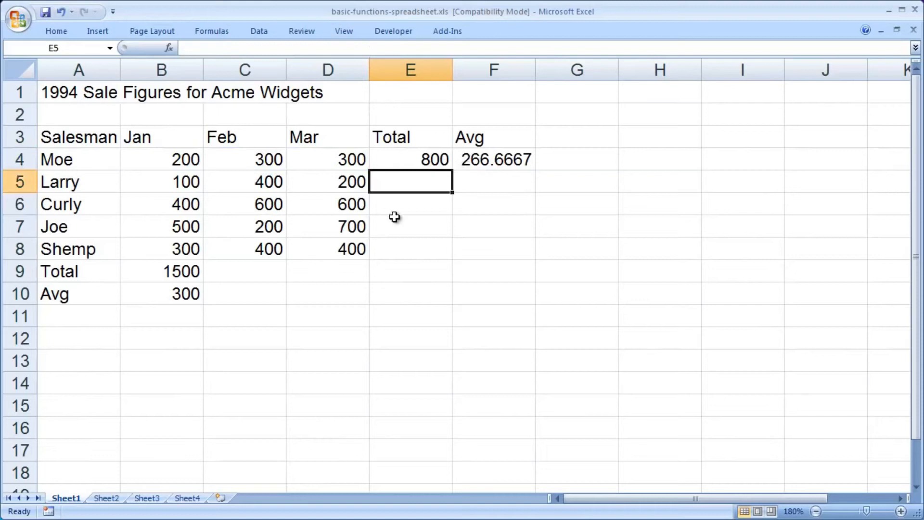
{"action": "left_click", "coordinate": [402, 161]}
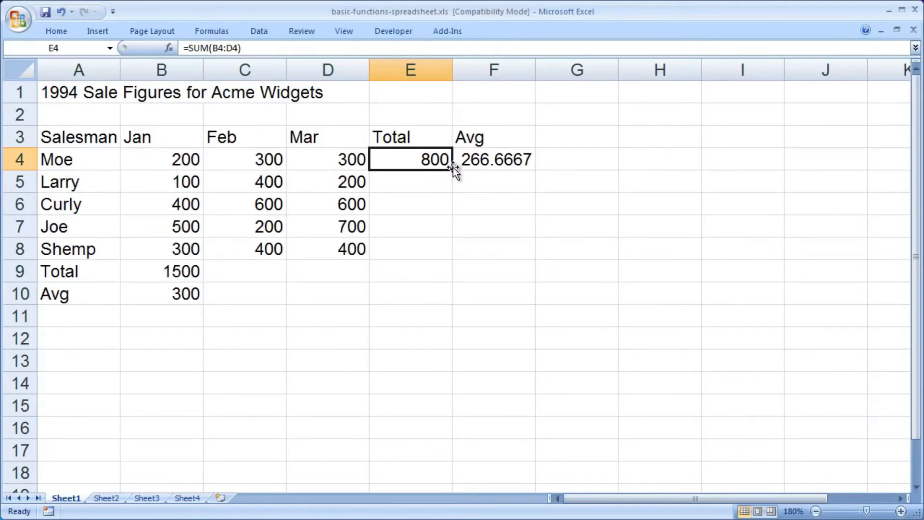
{"action": "left_click_drag", "start_coordinate": [454, 170], "coordinate": [446, 266]}
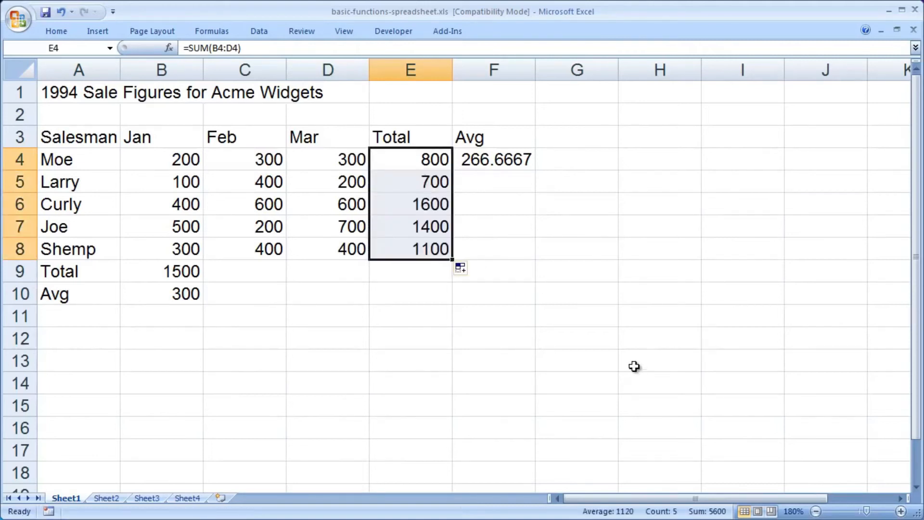
{"action": "left_click", "coordinate": [637, 235]}
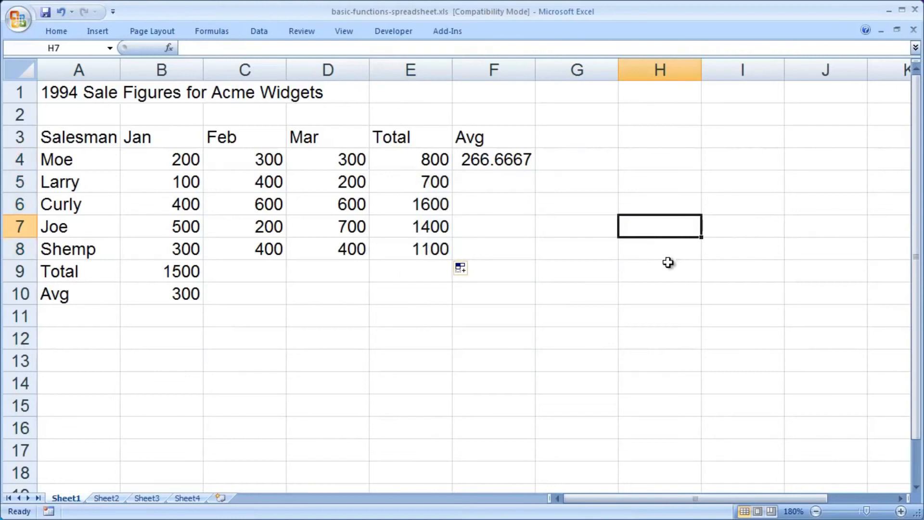
Inspect the SUM formula in E4 and the cell range it references
{"action": "double_click", "coordinate": [389, 160]}
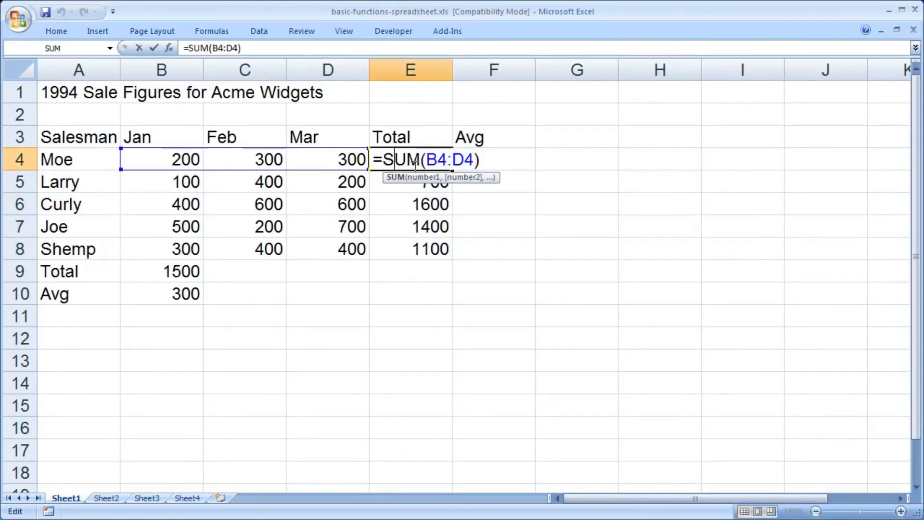
{"action": "left_click", "coordinate": [376, 161]}
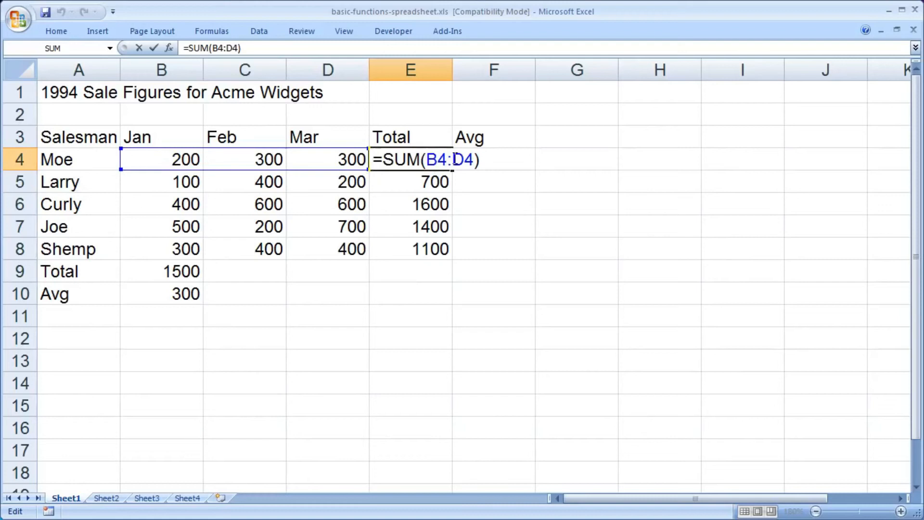
{"action": "key", "text": "Return"}
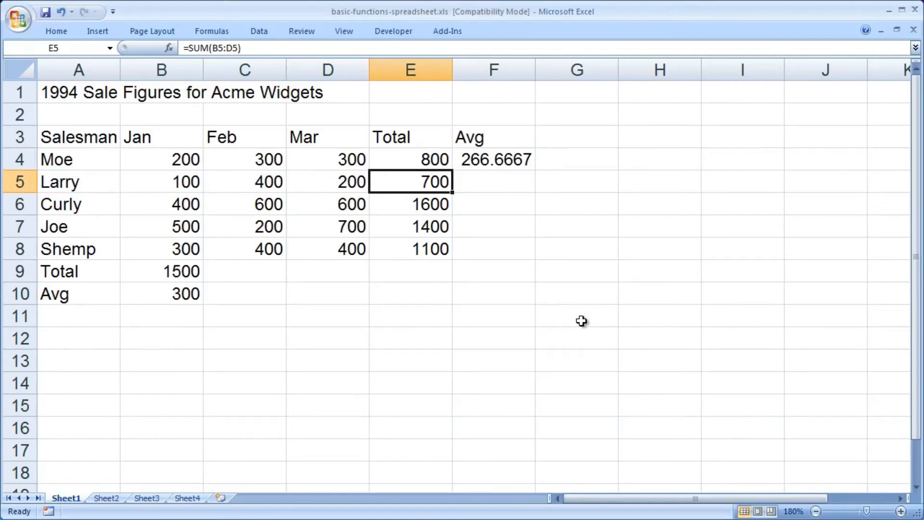
Inspect the copied SUM formulas in E5 and E6 and the cell ranges they reference
{"action": "double_click", "coordinate": [421, 182]}
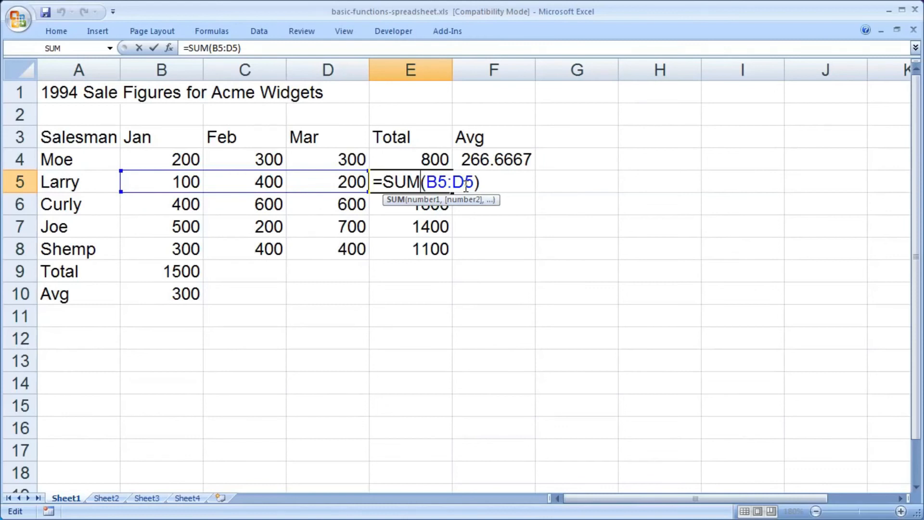
{"action": "key", "text": "Return"}
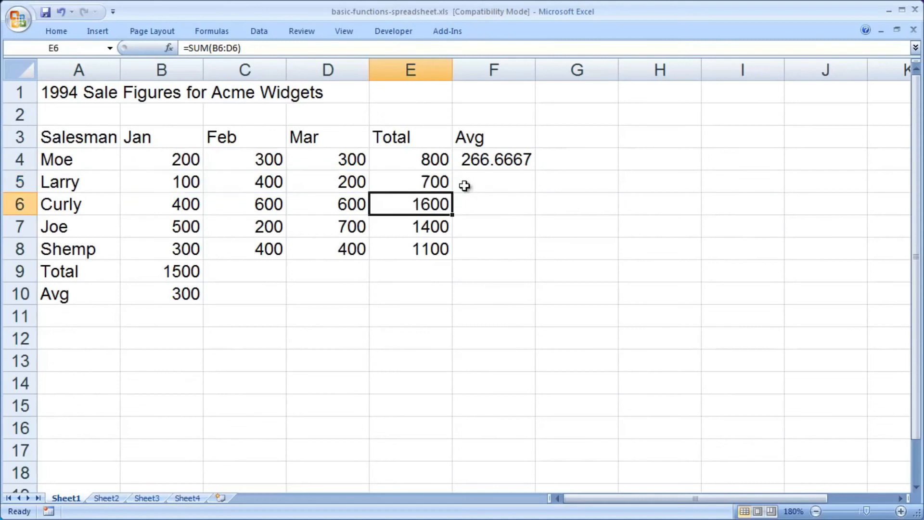
{"action": "double_click", "coordinate": [424, 204]}
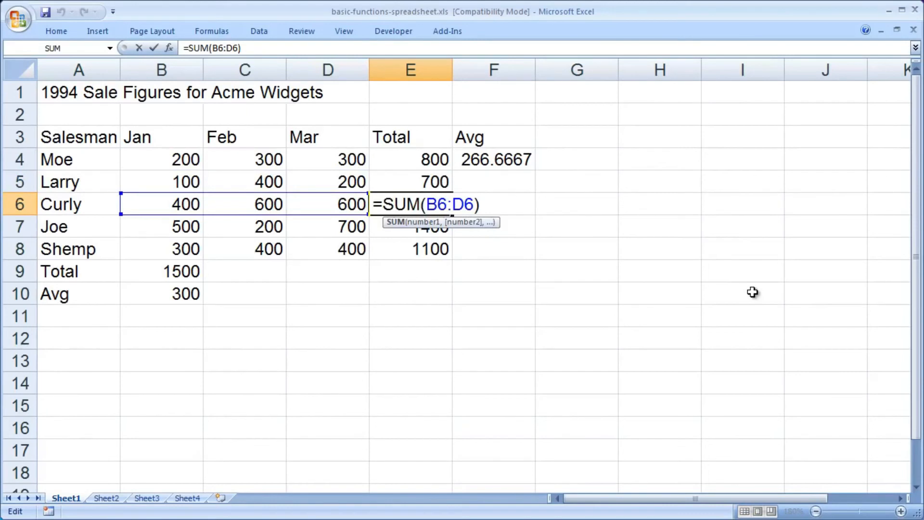
{"action": "key", "text": "Return"}
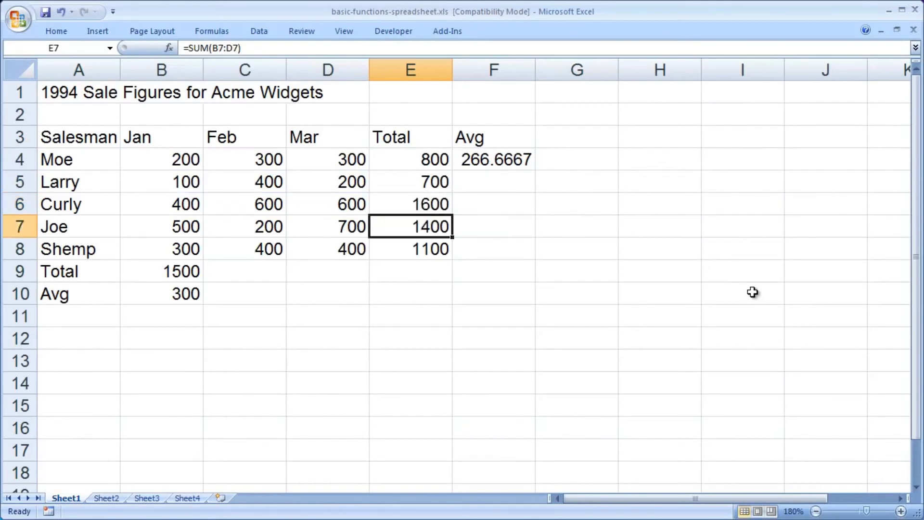
Check the AVERAGE formula in F4 and fill it down through F8 for the remaining salesmen
{"action": "left_click", "coordinate": [489, 161]}
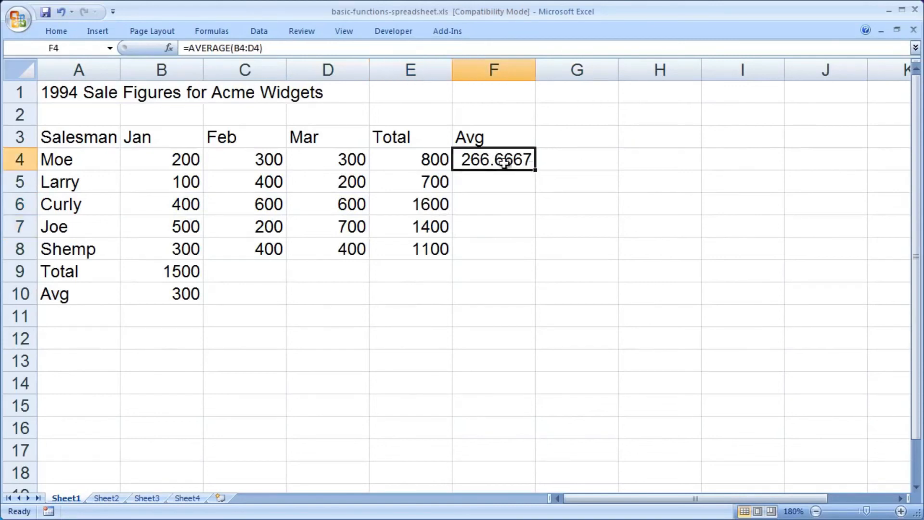
{"action": "double_click", "coordinate": [506, 158]}
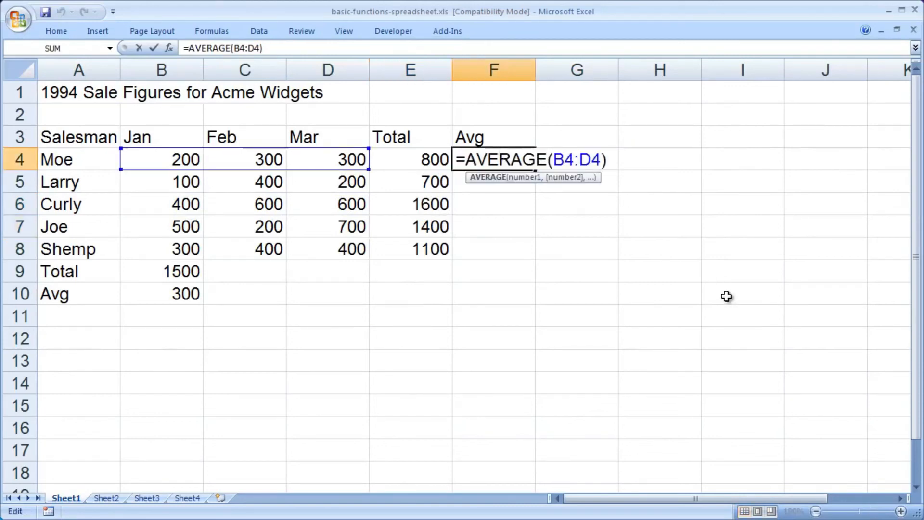
{"action": "key", "text": "Return"}
{"action": "left_click", "coordinate": [498, 162]}
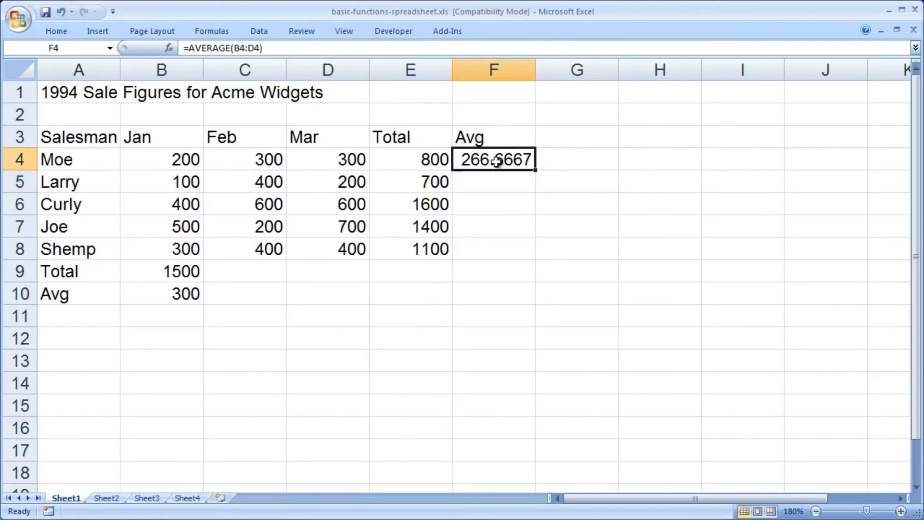
{"action": "left_click_drag", "start_coordinate": [538, 171], "coordinate": [526, 258]}
{"action": "left_click", "coordinate": [712, 293]}
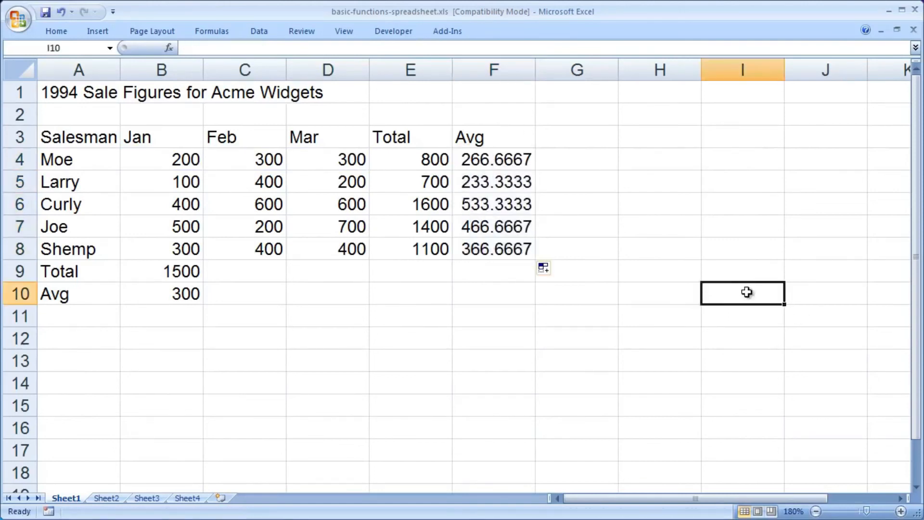
Inspect the copied AVERAGE formula in F5 and the cell range it references
{"action": "left_click", "coordinate": [486, 189]}
{"action": "double_click", "coordinate": [486, 189]}
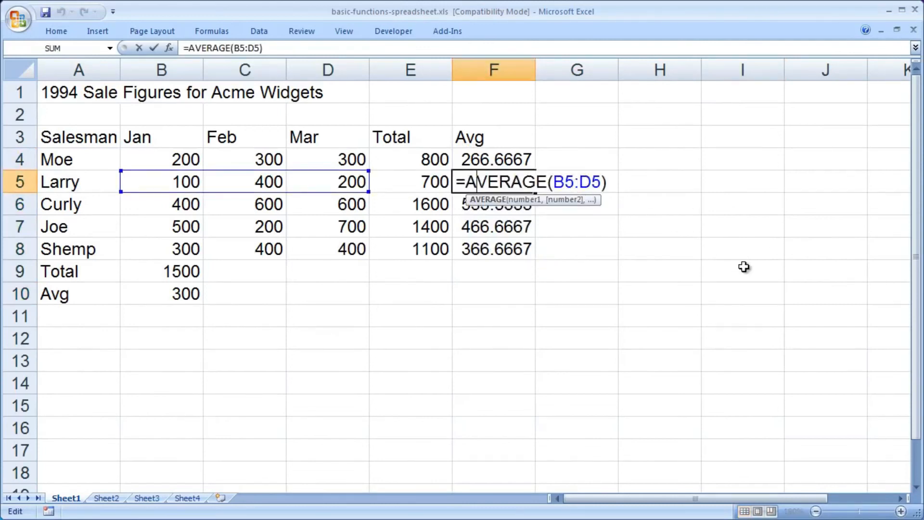
{"action": "key", "text": "Return"}
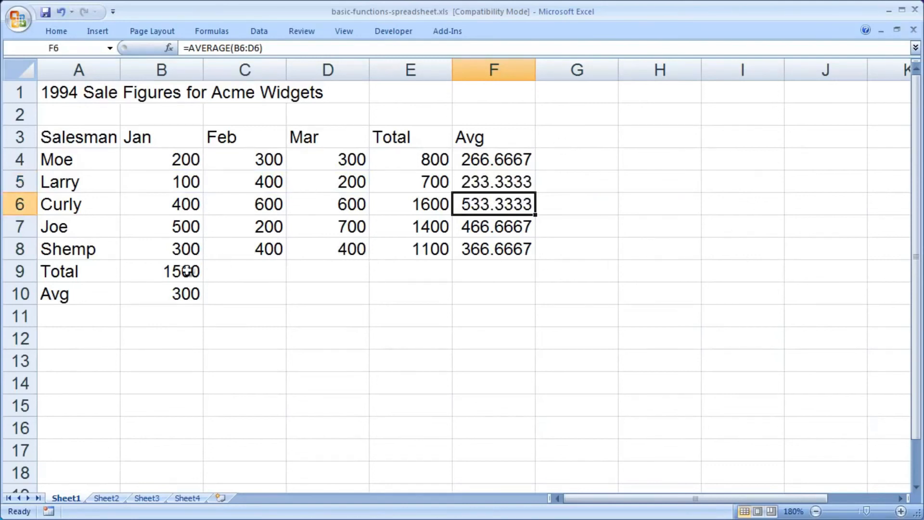
Fill the January total in B9 and average in B10 across to column D for February and March
{"action": "left_click", "coordinate": [163, 273]}
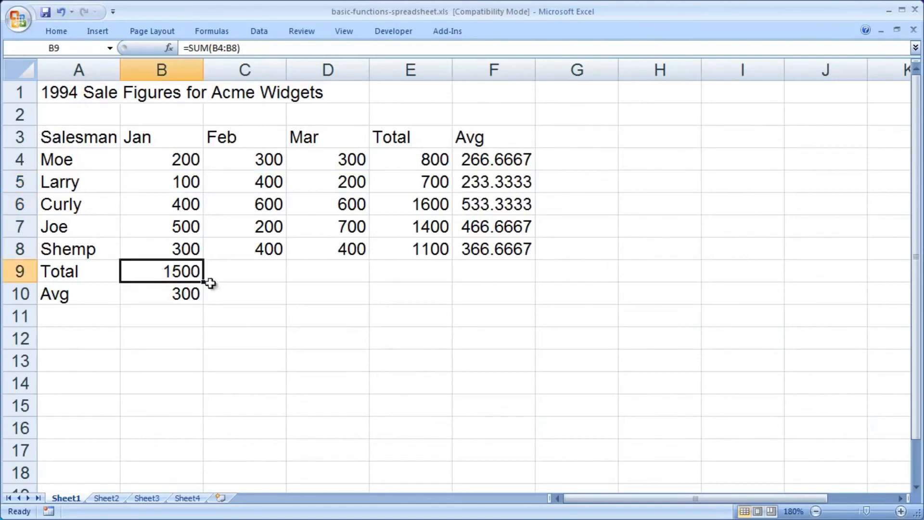
{"action": "left_click_drag", "start_coordinate": [202, 283], "coordinate": [319, 276]}
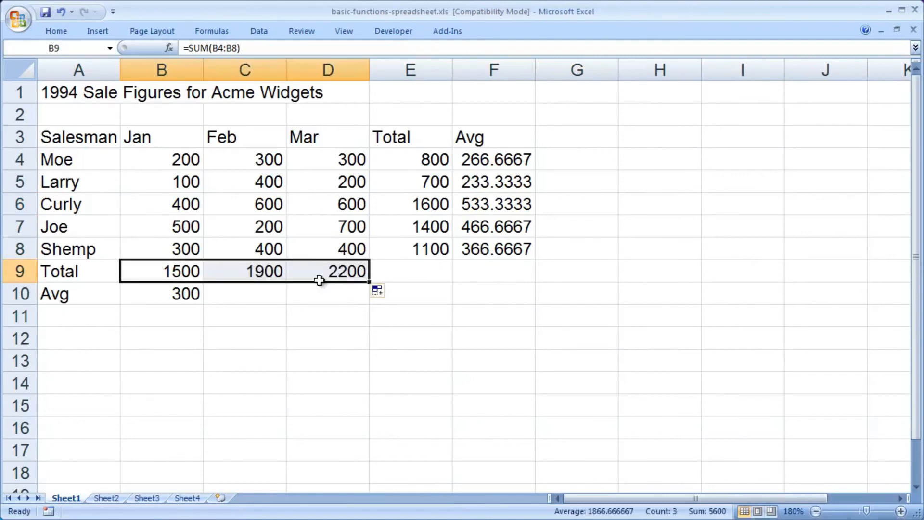
{"action": "left_click", "coordinate": [175, 293]}
{"action": "left_click_drag", "start_coordinate": [206, 303], "coordinate": [345, 308]}
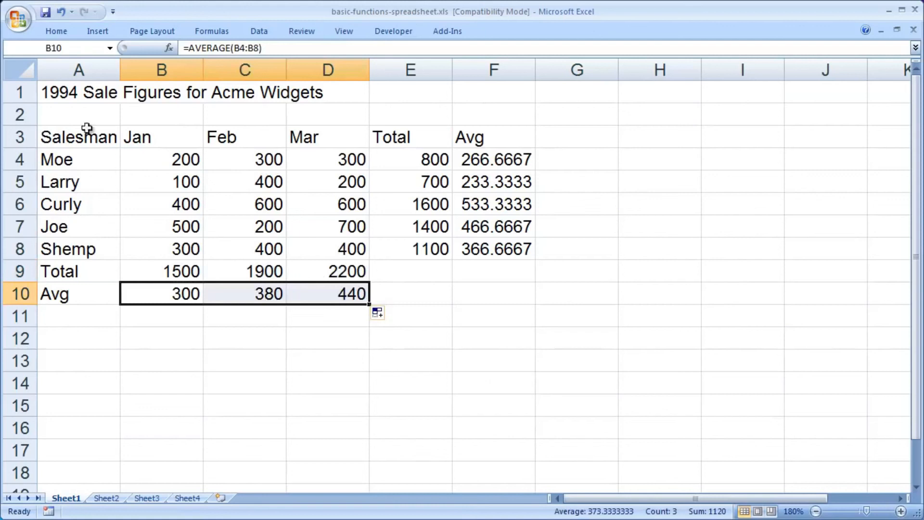
{"action": "left_click", "coordinate": [67, 93]}
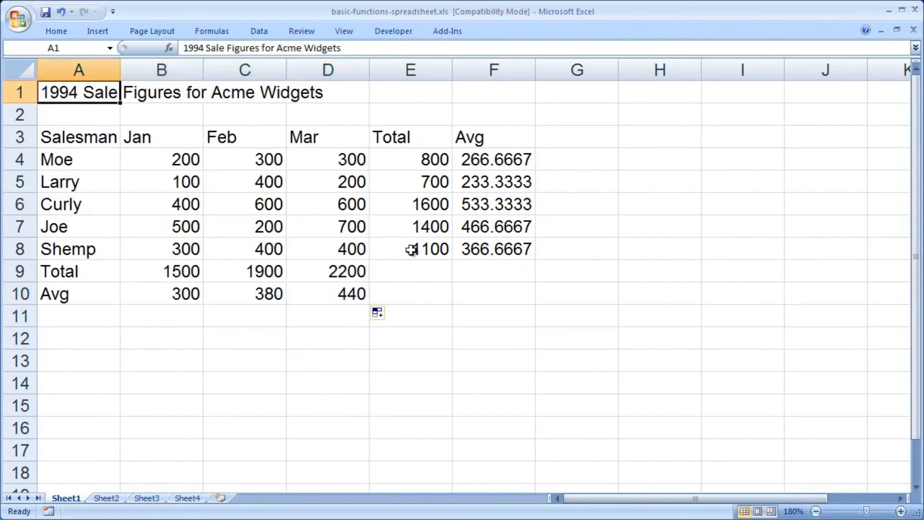